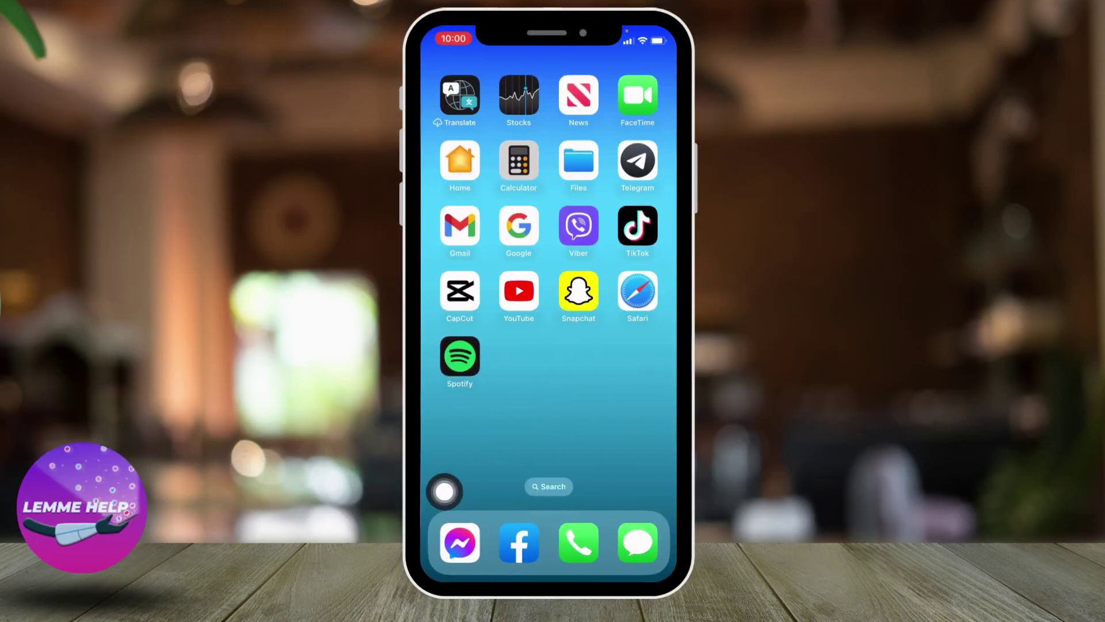
# - Launch Messenger and browse the suggested people and community chats on the Search page
pyautogui.click(460, 543)
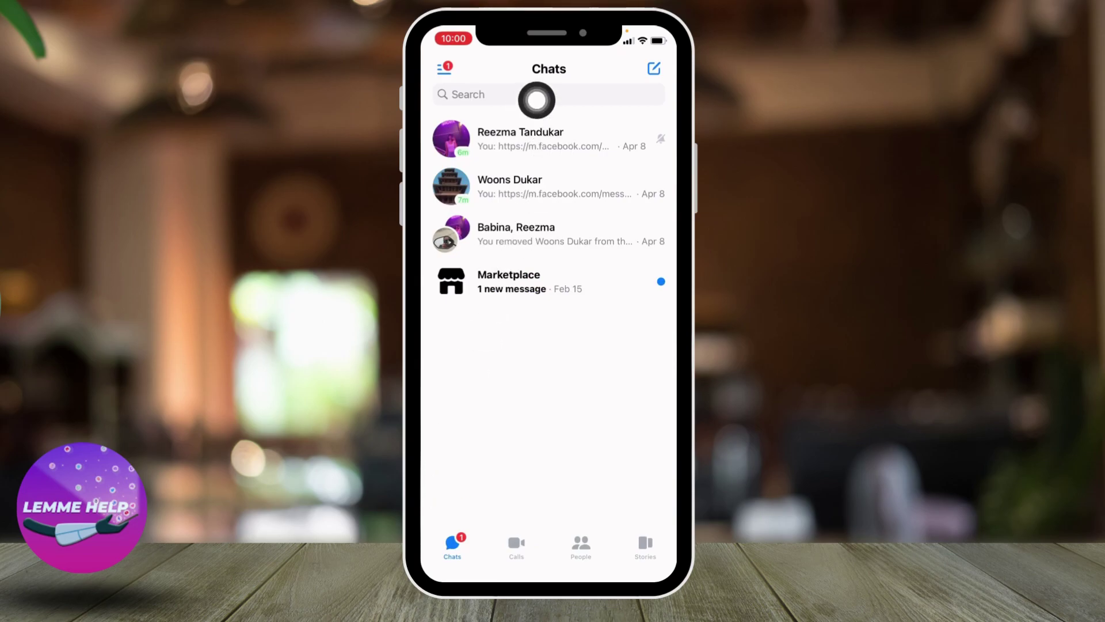
pyautogui.click(552, 95)
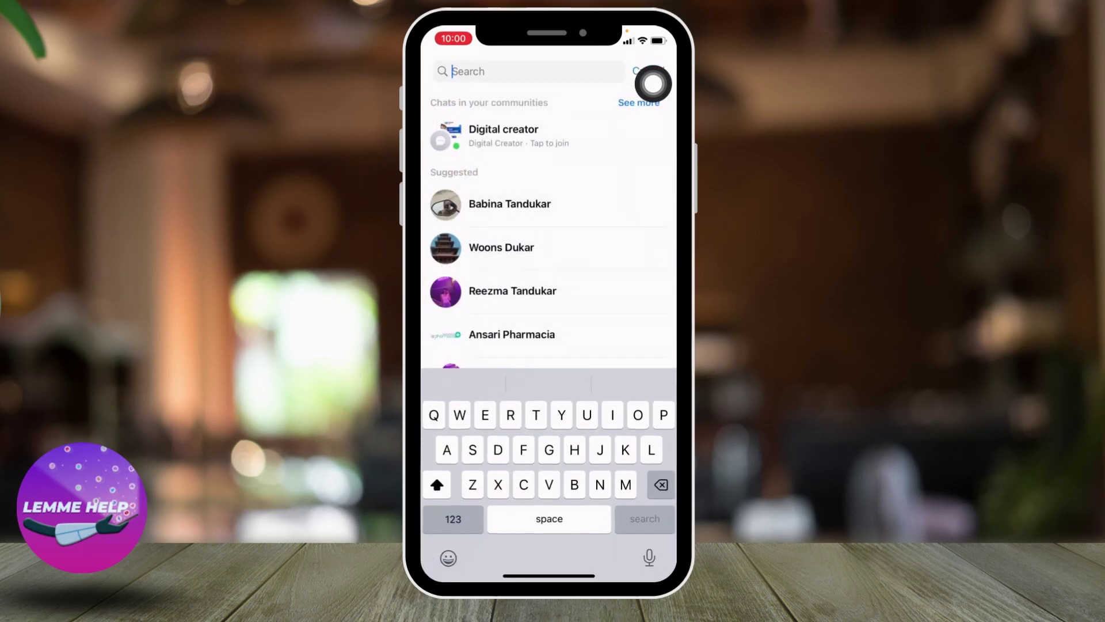
pyautogui.moveTo(623, 346); pyautogui.dragTo(652, 259)
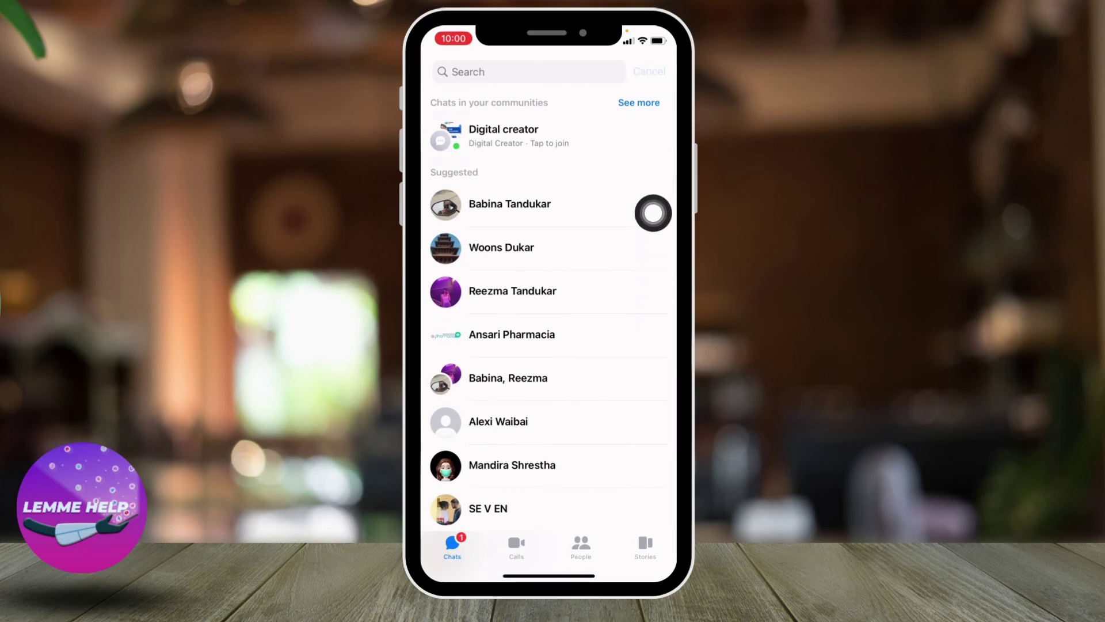
# - Leave search and go through the side menu and Settings to Privacy & safety
pyautogui.click(650, 72)
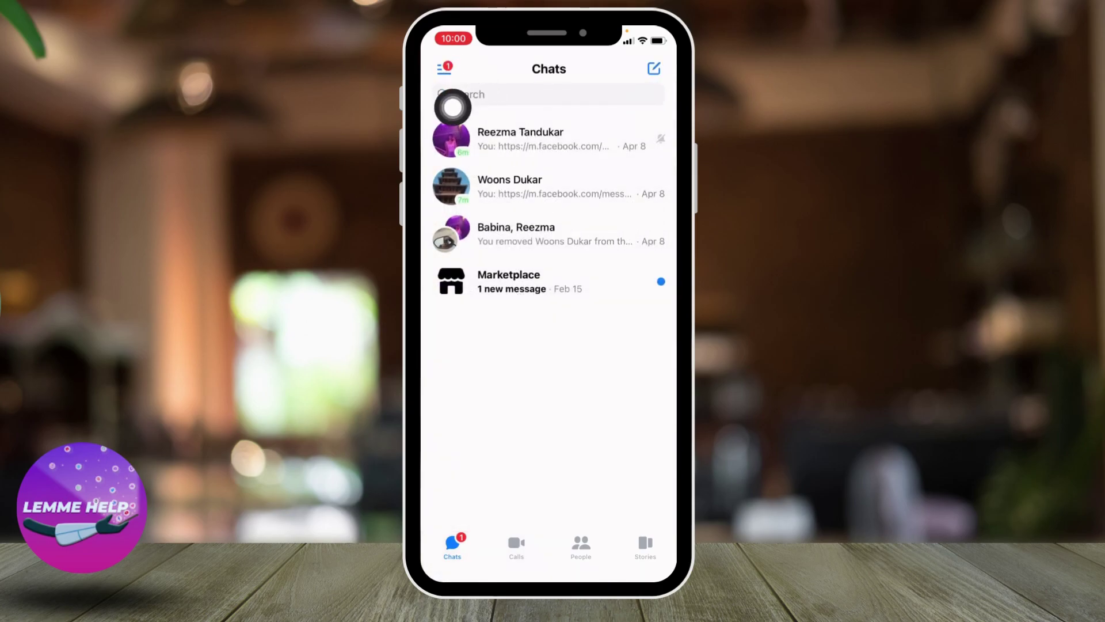
pyautogui.click(445, 68)
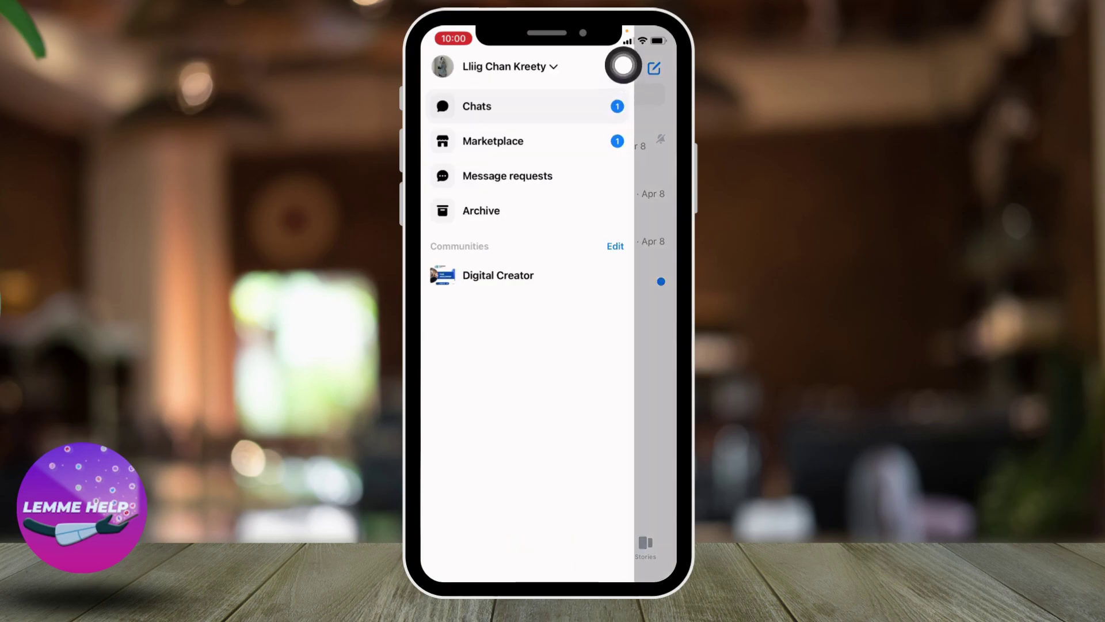
pyautogui.click(617, 67)
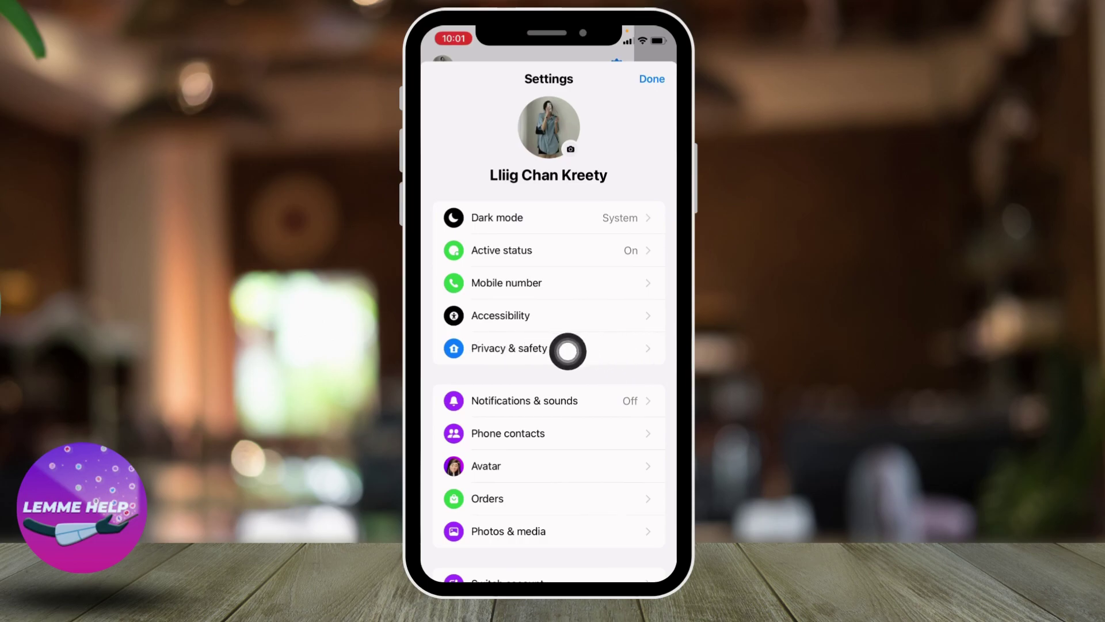
pyautogui.click(649, 349)
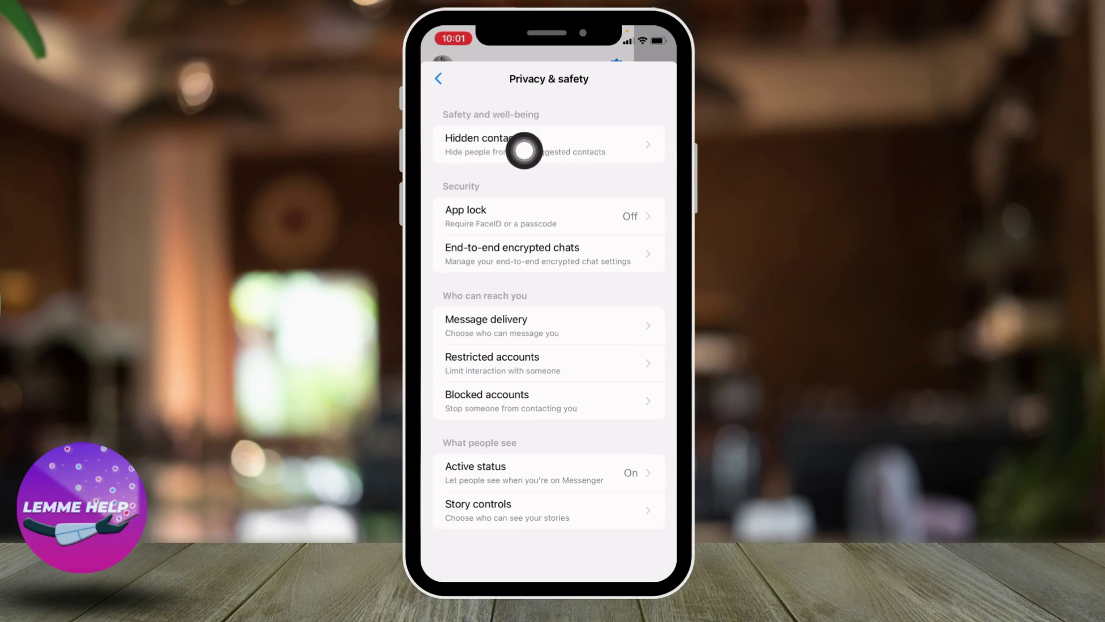
pyautogui.click(653, 147)
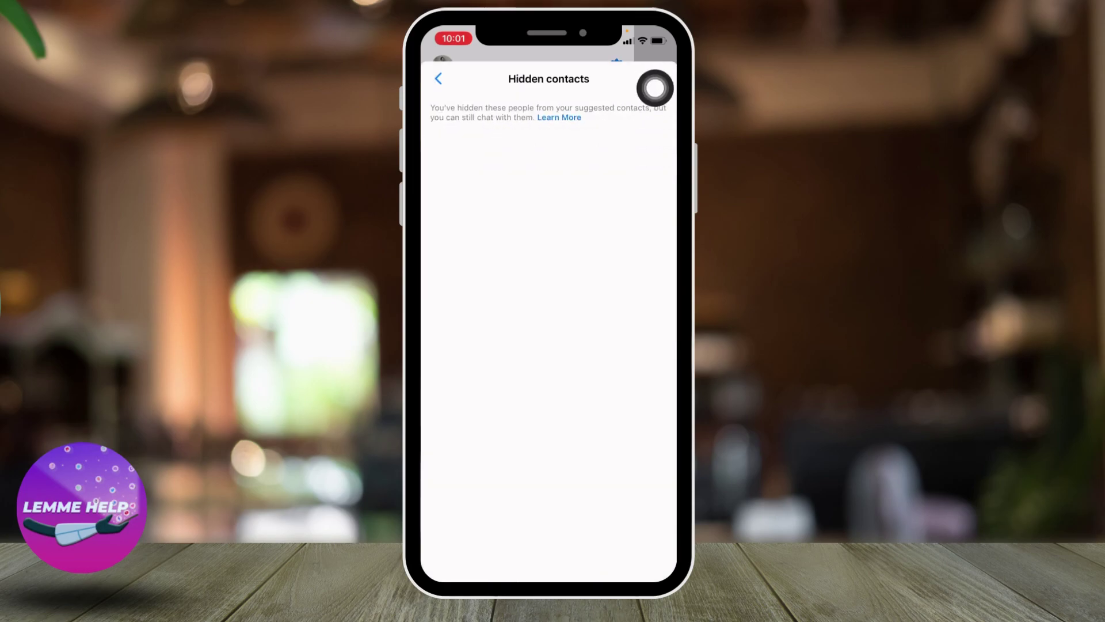
pyautogui.click(654, 79)
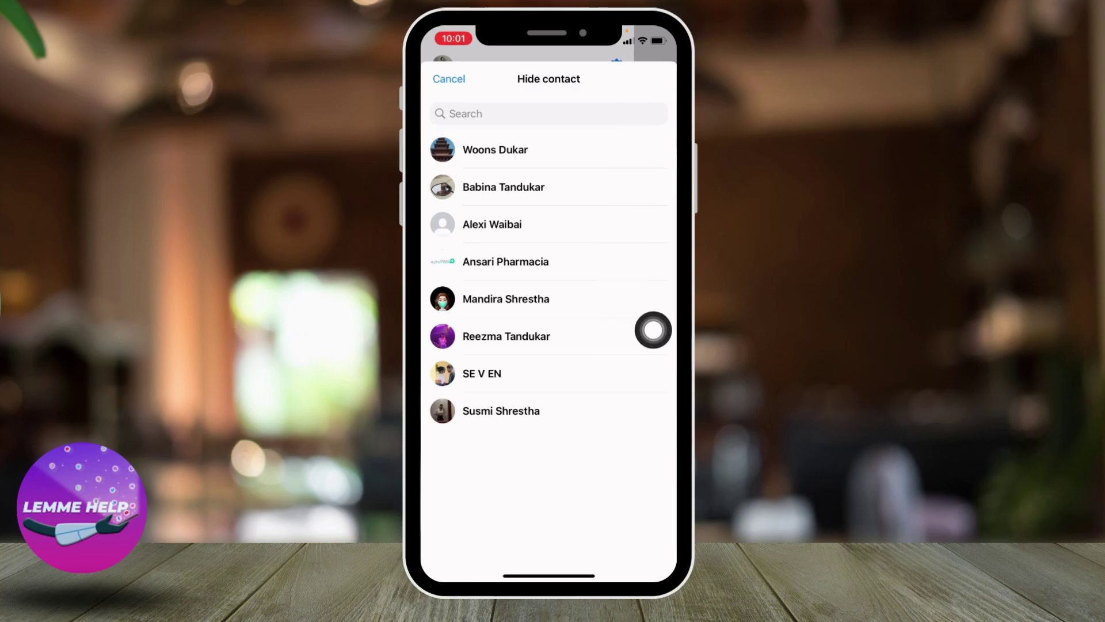
pyautogui.click(544, 150)
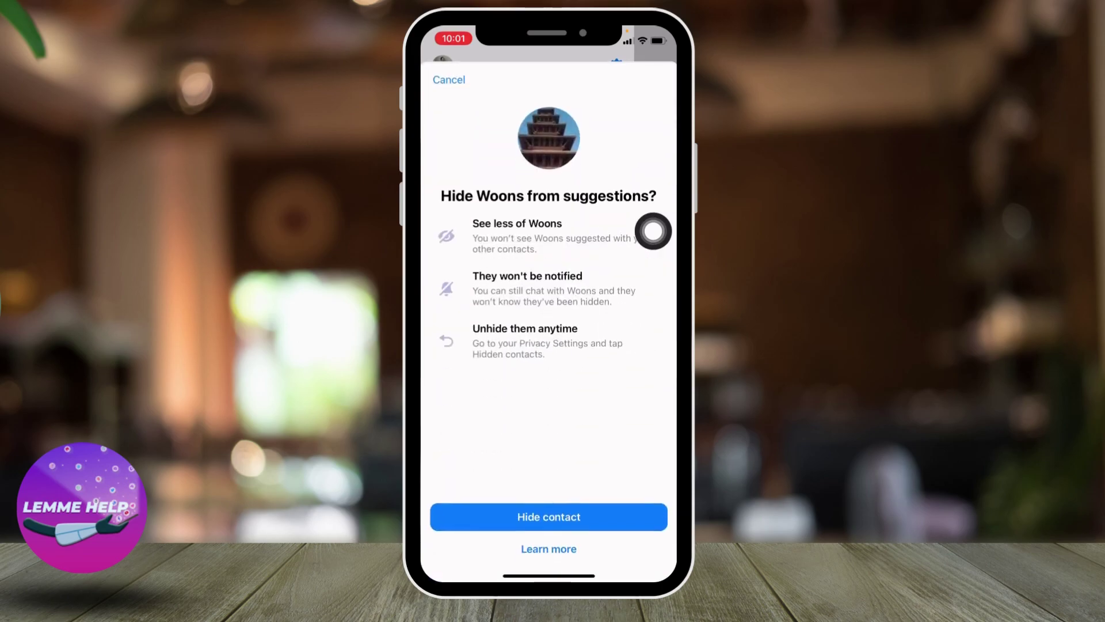
pyautogui.click(587, 515)
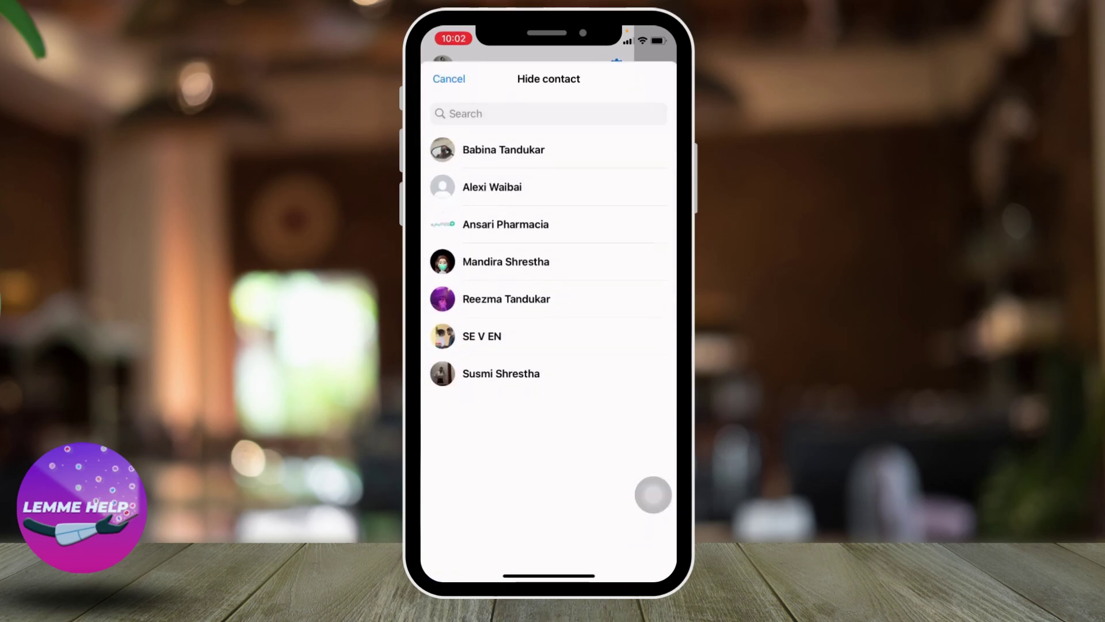
pyautogui.click(449, 78)
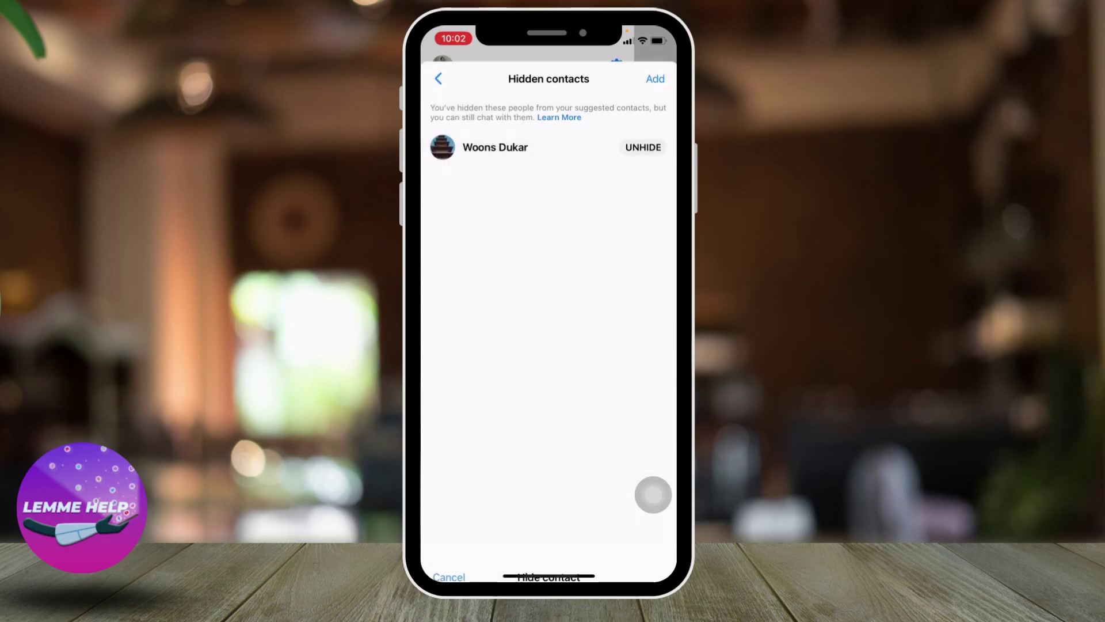
pyautogui.click(439, 79)
# - Return to Settings and switch off Upload contacts under Phone contacts
pyautogui.click(439, 79)
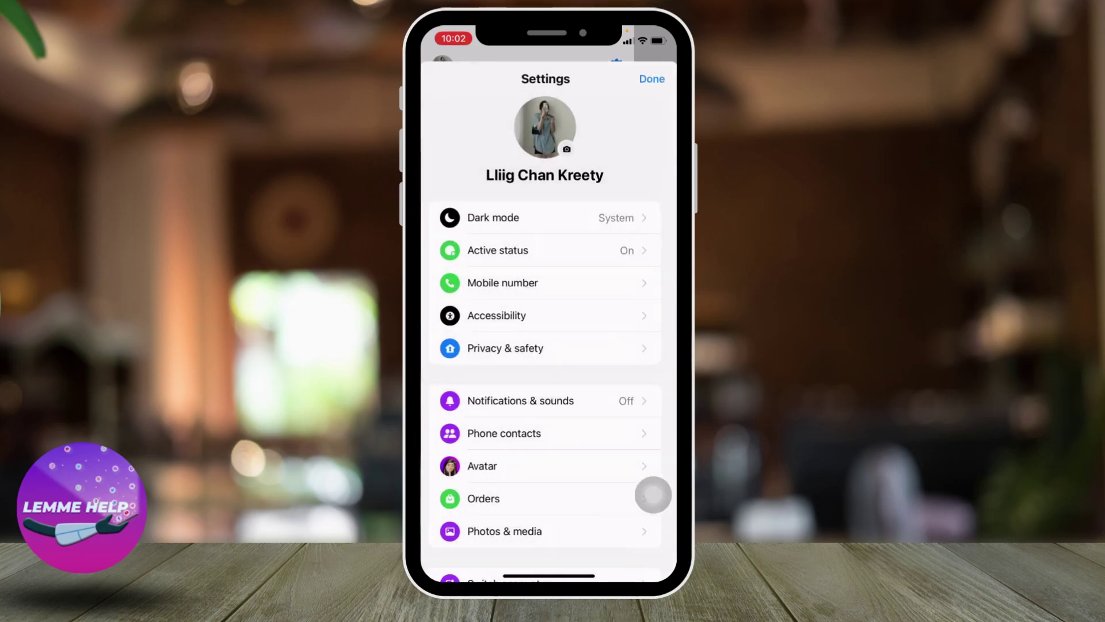
pyautogui.scroll(-3, 653, 494)
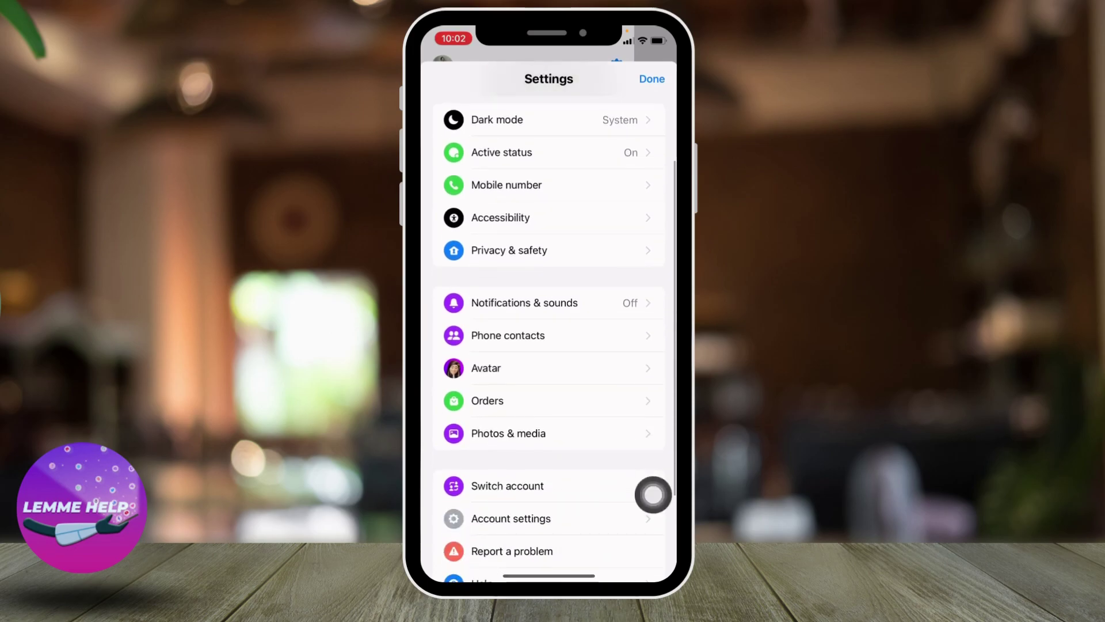
pyautogui.click(515, 336)
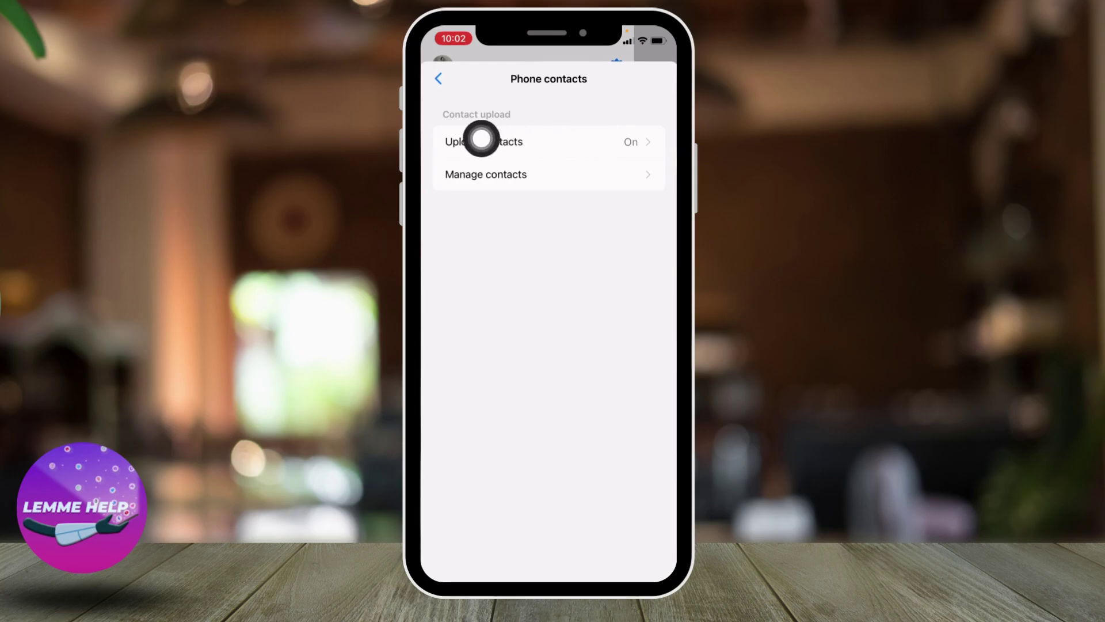
pyautogui.click(653, 134)
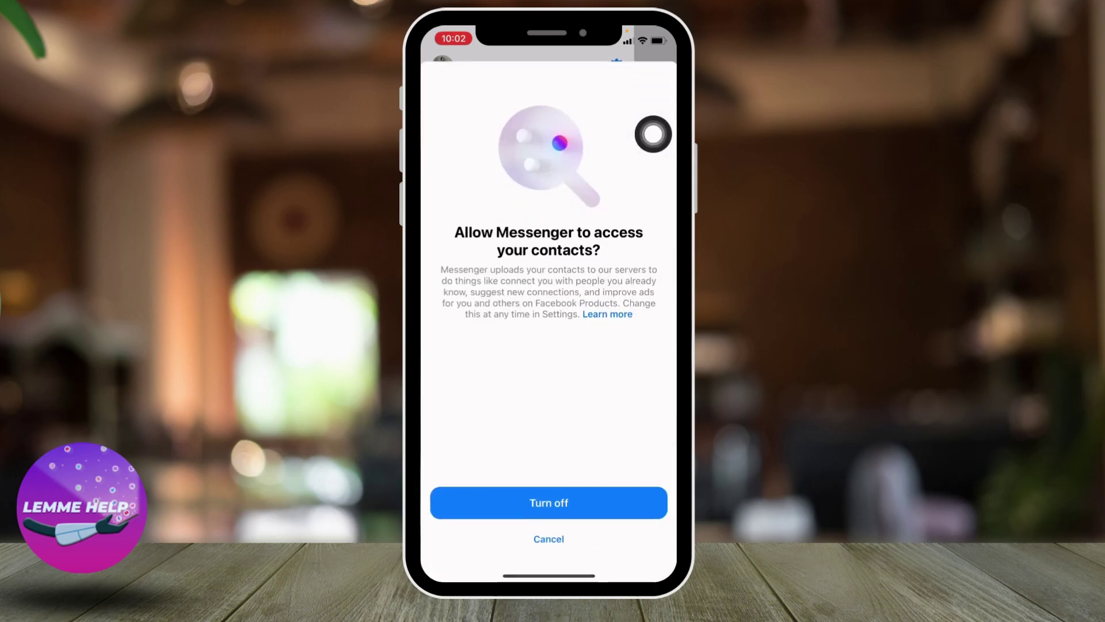
pyautogui.click(638, 500)
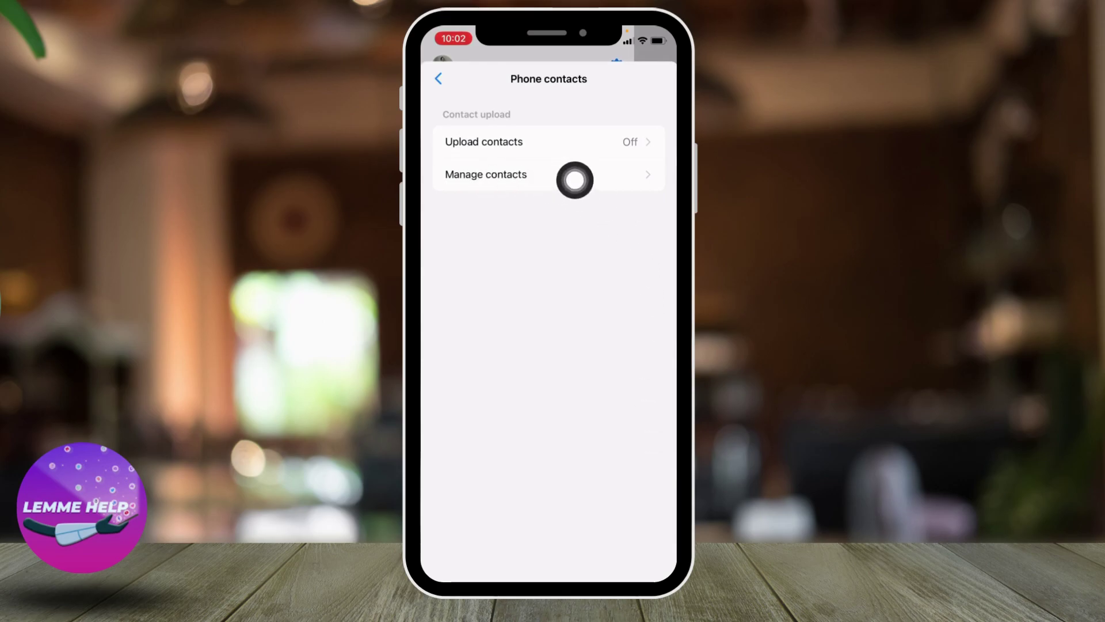
# - Delete all uploaded contacts from the Manage contacts page
pyautogui.click(603, 180)
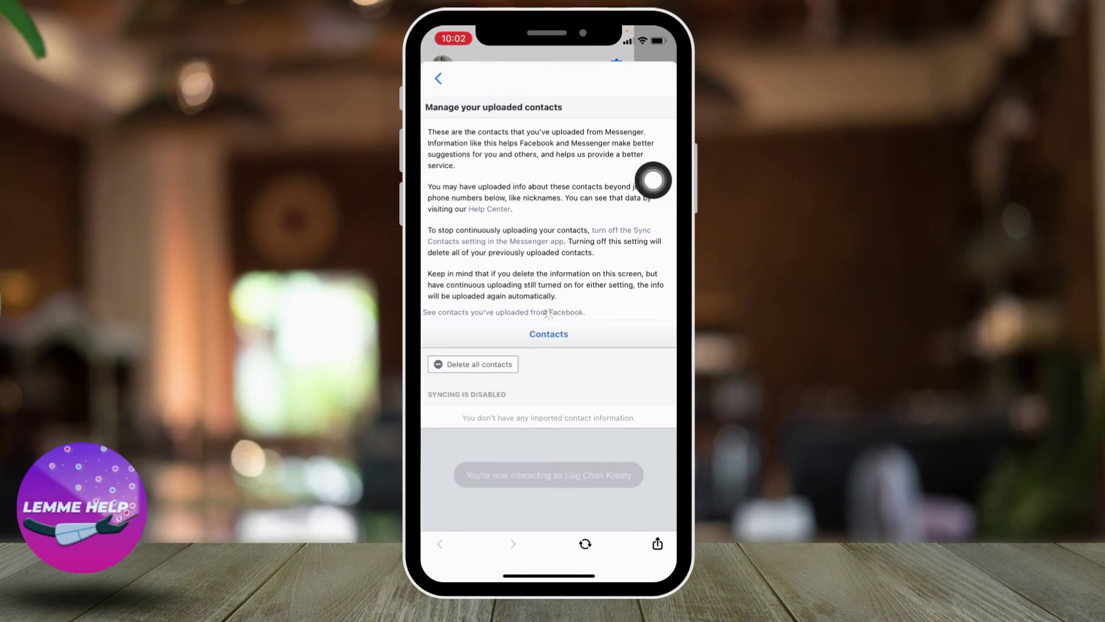
pyautogui.click(473, 364)
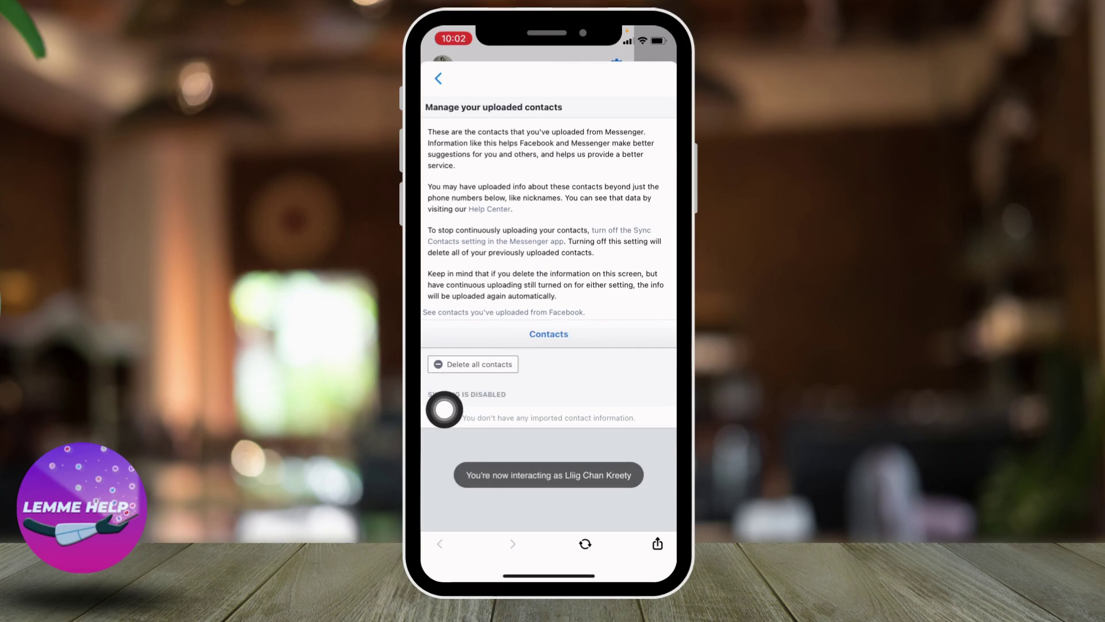